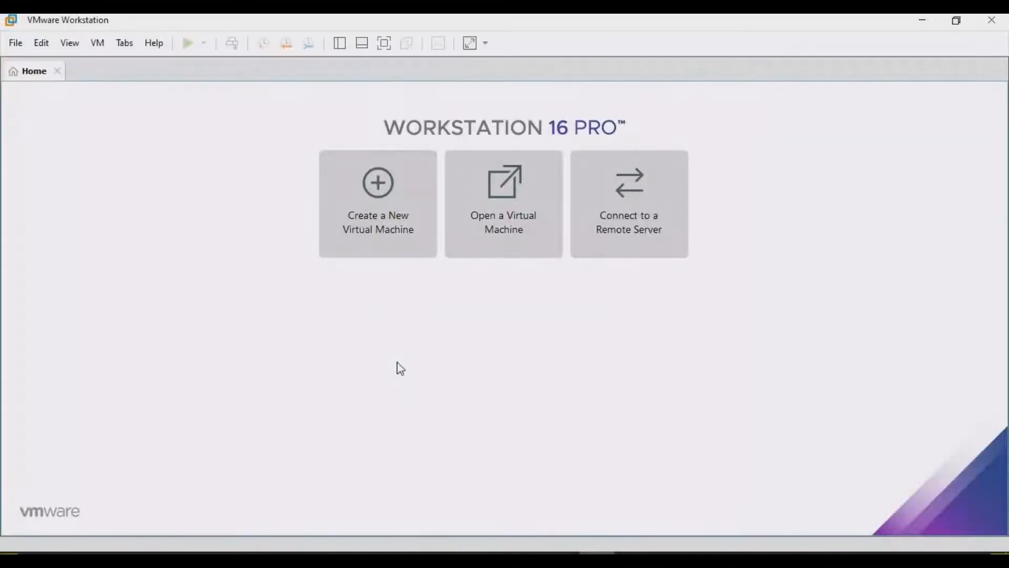
- Start a new virtual machine with the typical configuration and Microsoft Windows, version Windows Server 2019, as guest operating system
left_click(382, 201)
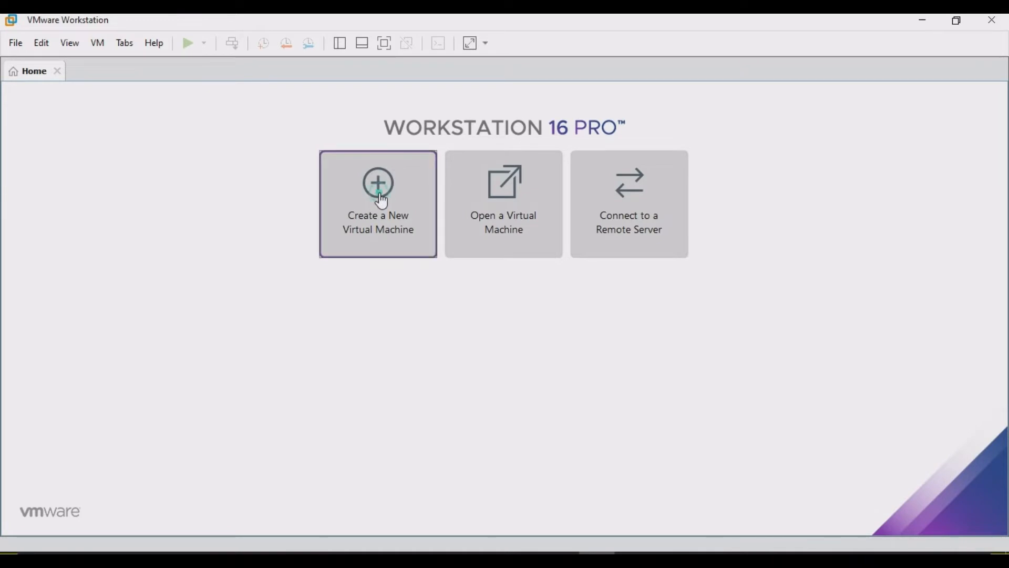
left_click(571, 425)
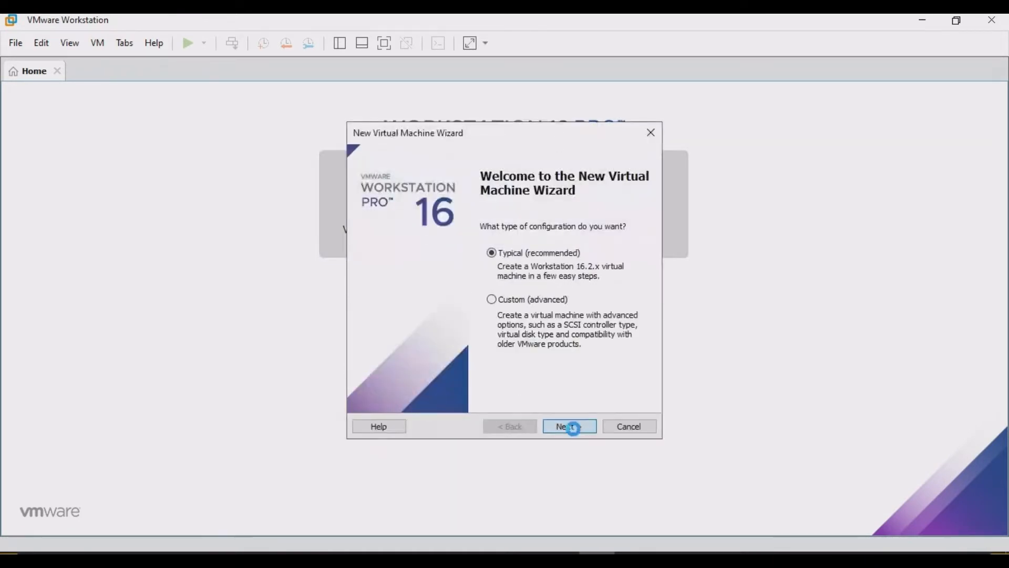
left_click(580, 434)
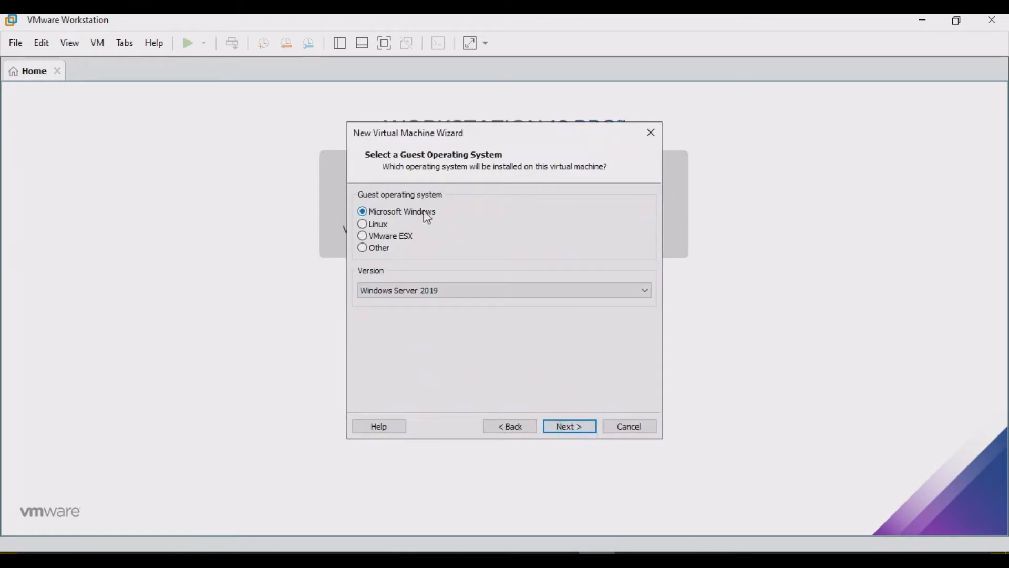
left_click(499, 291)
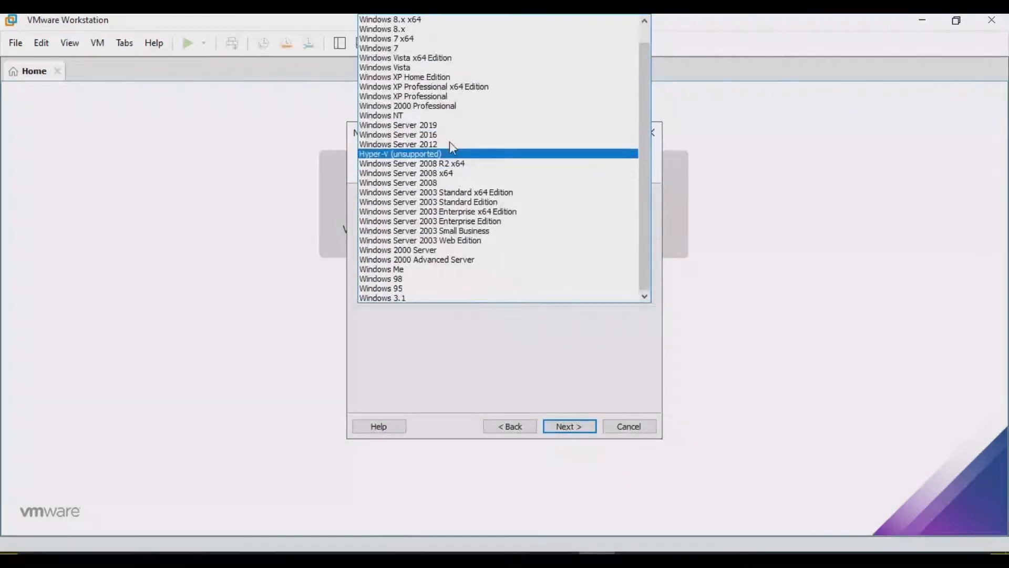
left_click(442, 126)
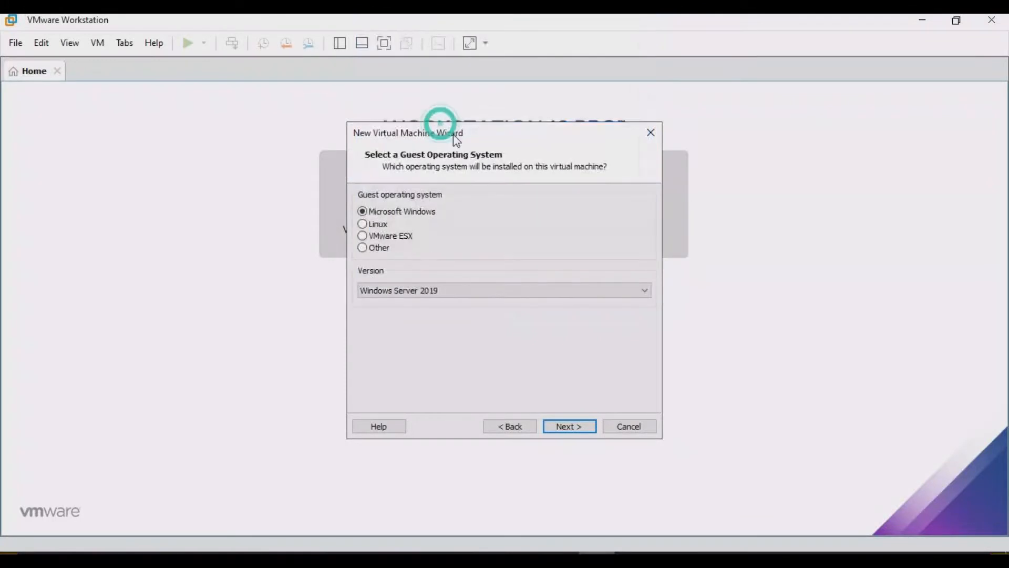
left_click(564, 426)
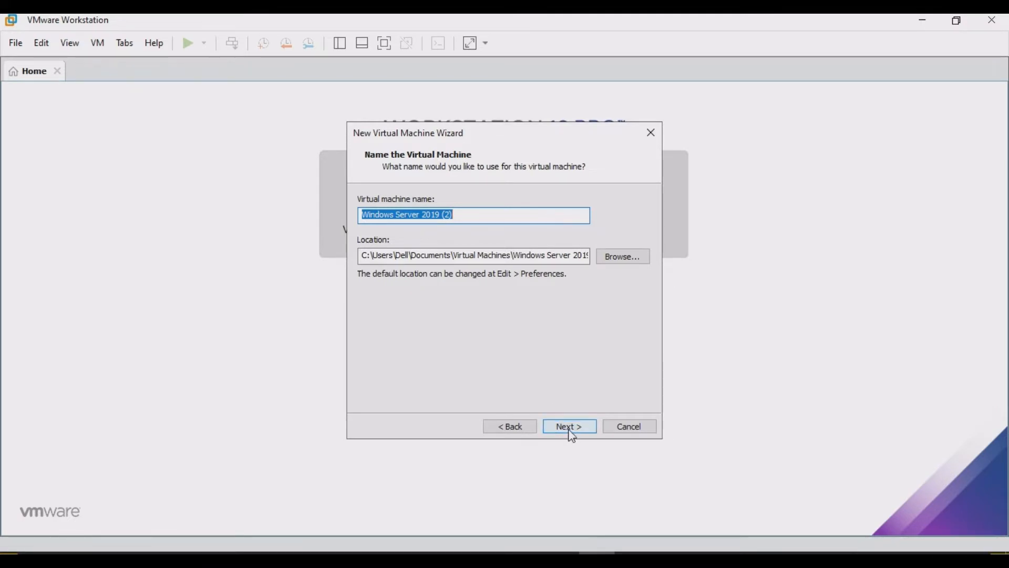
- Accept the default virtual machine name and location, and store the 60 GB virtual disk as a single file
left_click(571, 430)
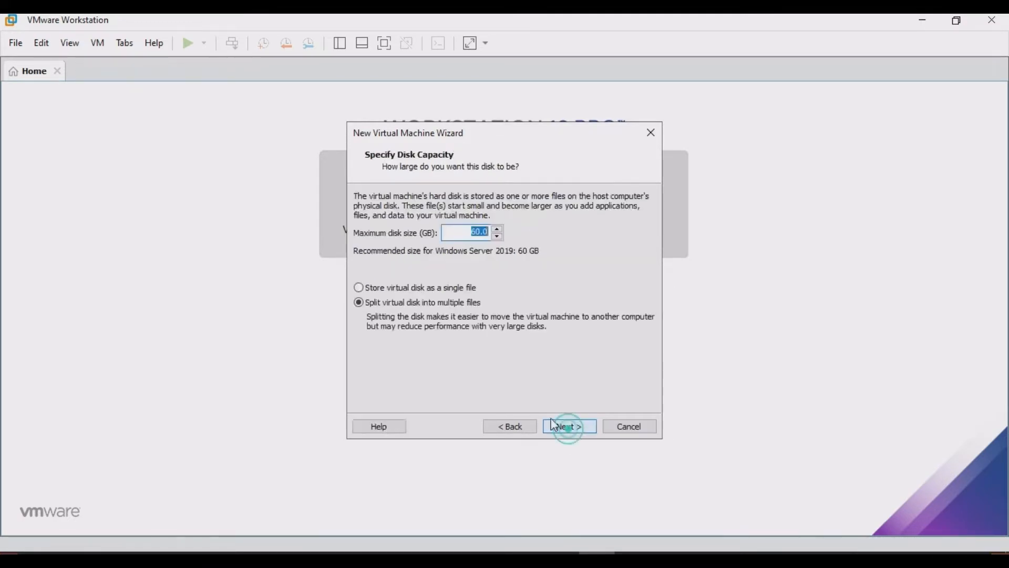
left_click(459, 291)
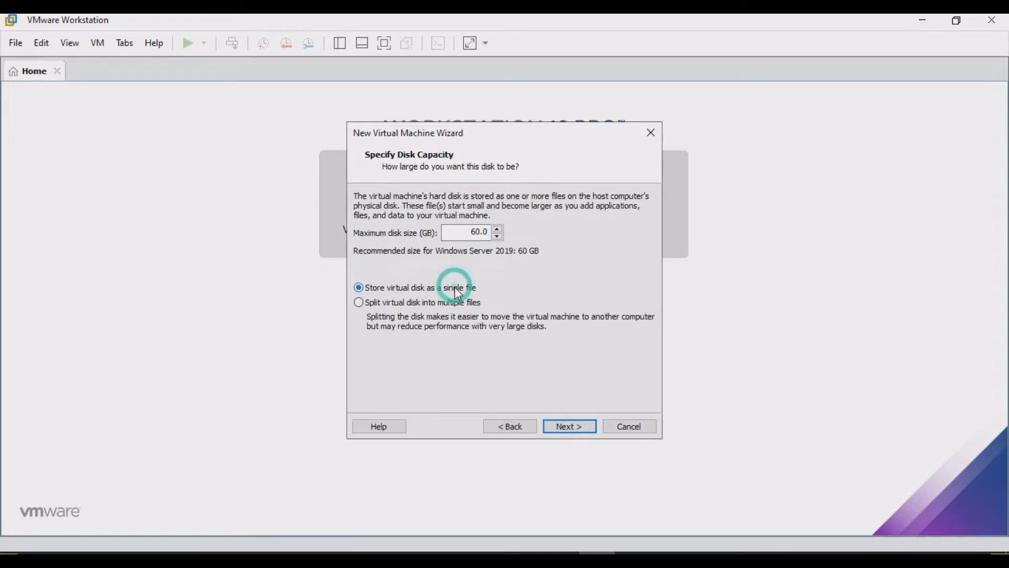
left_click(565, 427)
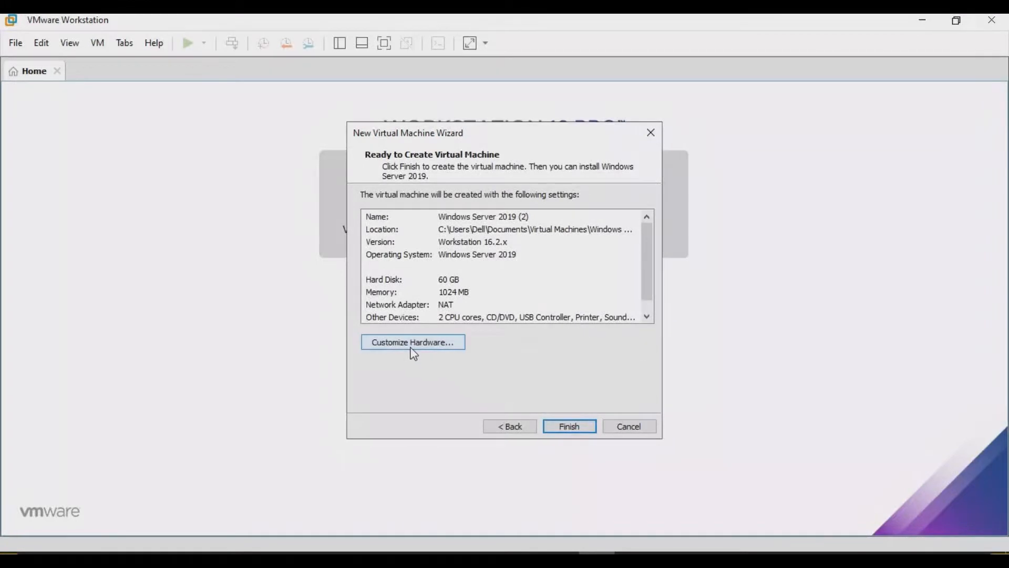
- Customize the virtual machine's hardware by setting its memory to 2048 MB
left_click(412, 347)
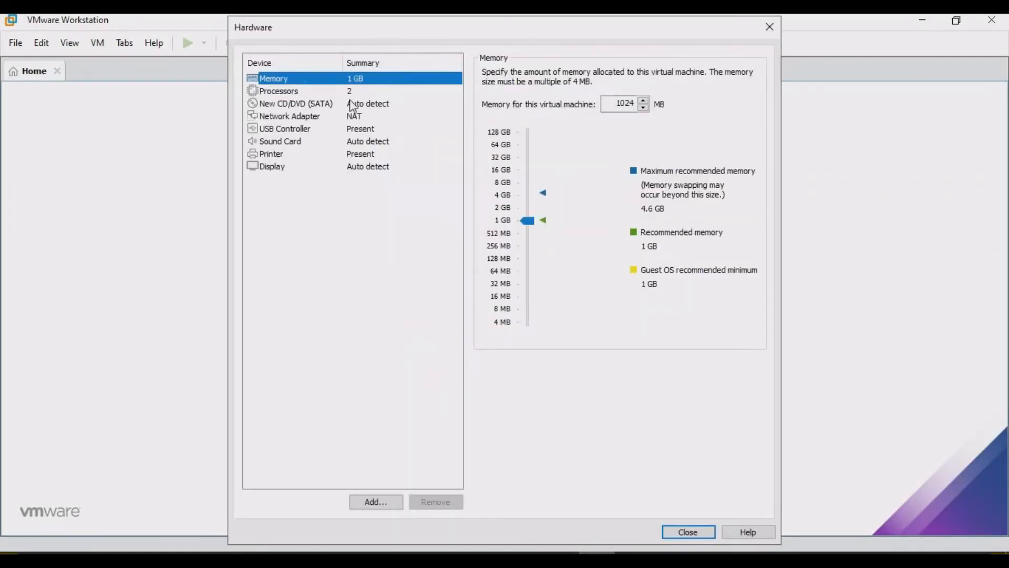
left_click(305, 80)
left_click_drag(520, 224, 531, 209)
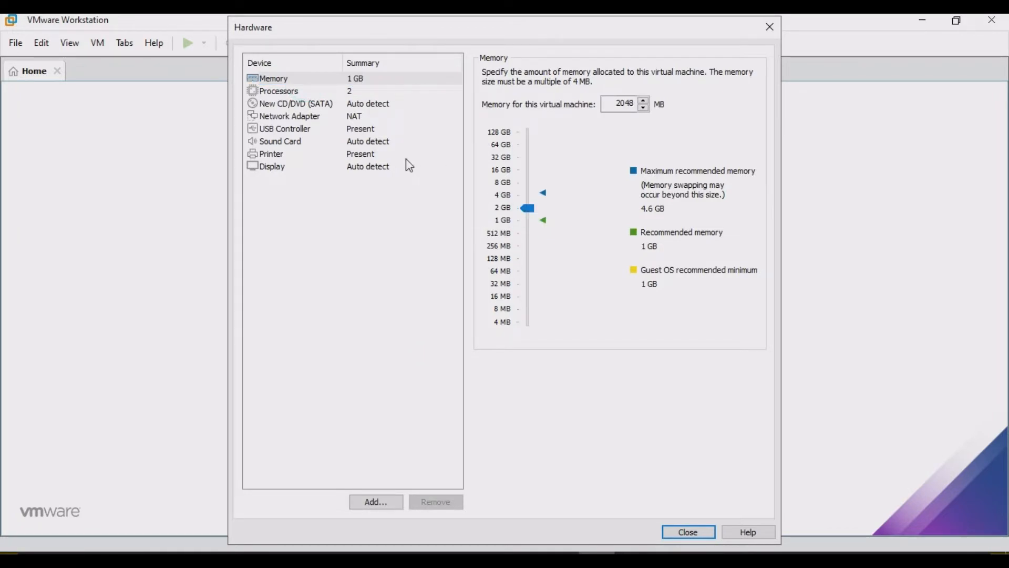
- Set the virtual machine to 1 processor with 2 cores per processor
left_click(284, 91)
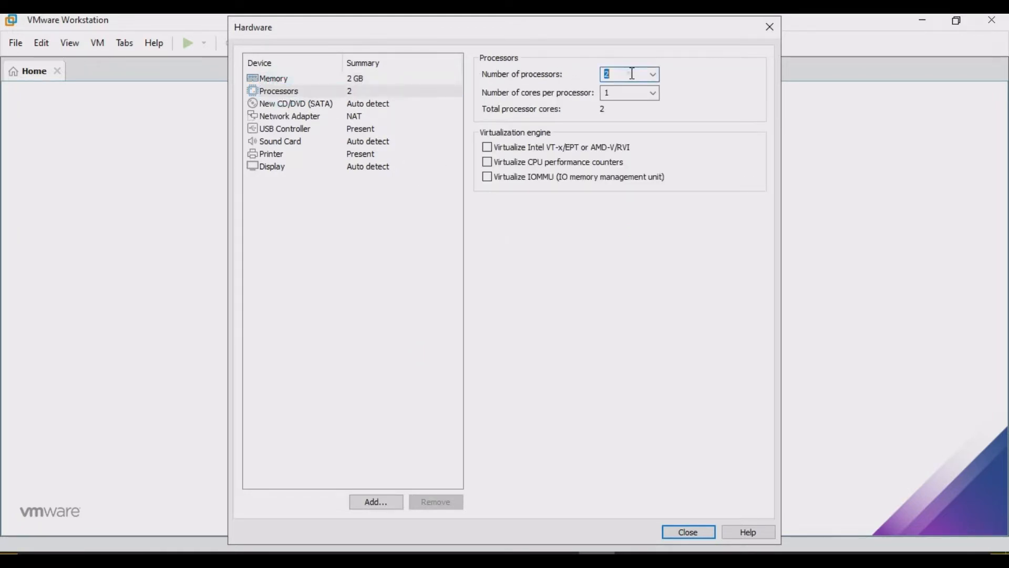
left_click(653, 77)
left_click(645, 84)
left_click(651, 92)
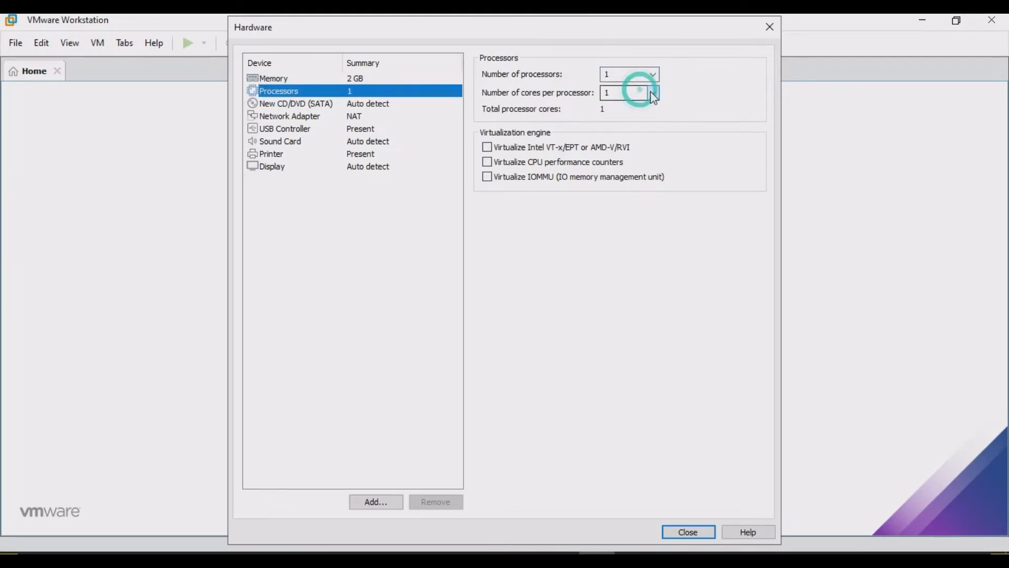
left_click(610, 116)
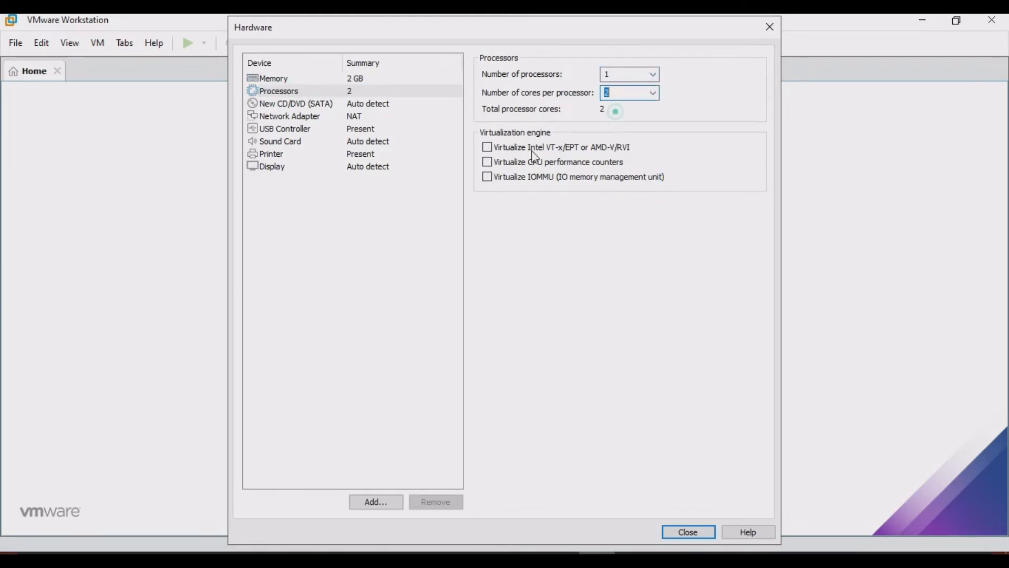
- Enable virtualization of Intel VT-x/EPT or AMD-V/RVI, CPU performance counters and IOMMU for the processors
left_click(488, 148)
left_click(488, 162)
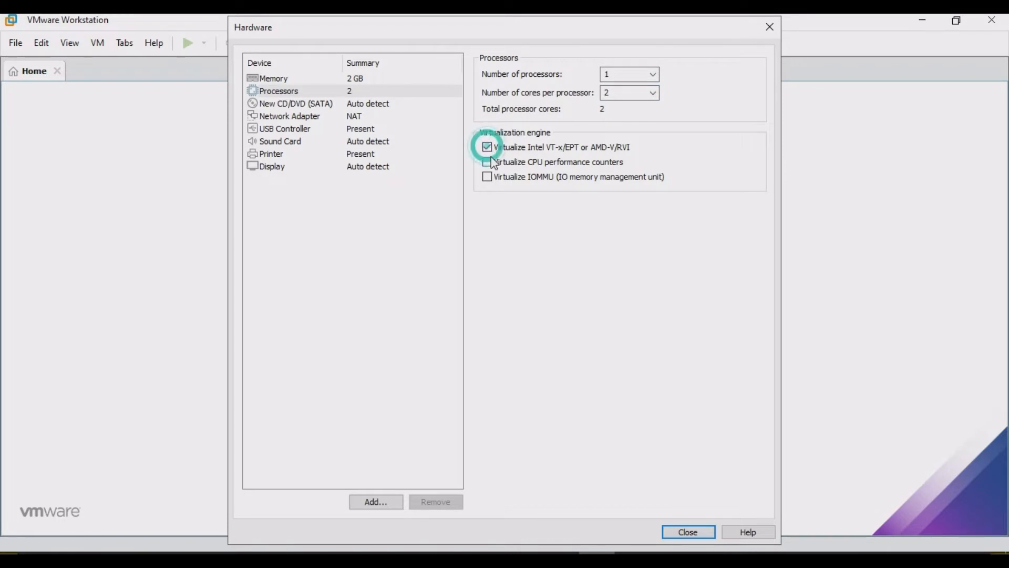
left_click(487, 177)
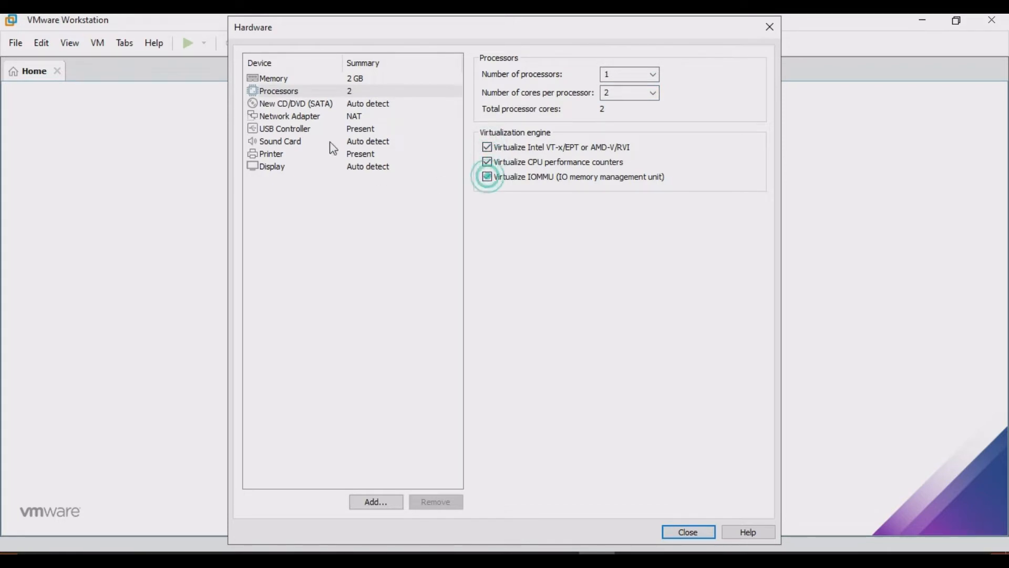
- Set the CD/DVD drive to use the SW_DVD9_Win_Server_STD_CORE_2019 ISO image from Local Disk (E:)
left_click(304, 103)
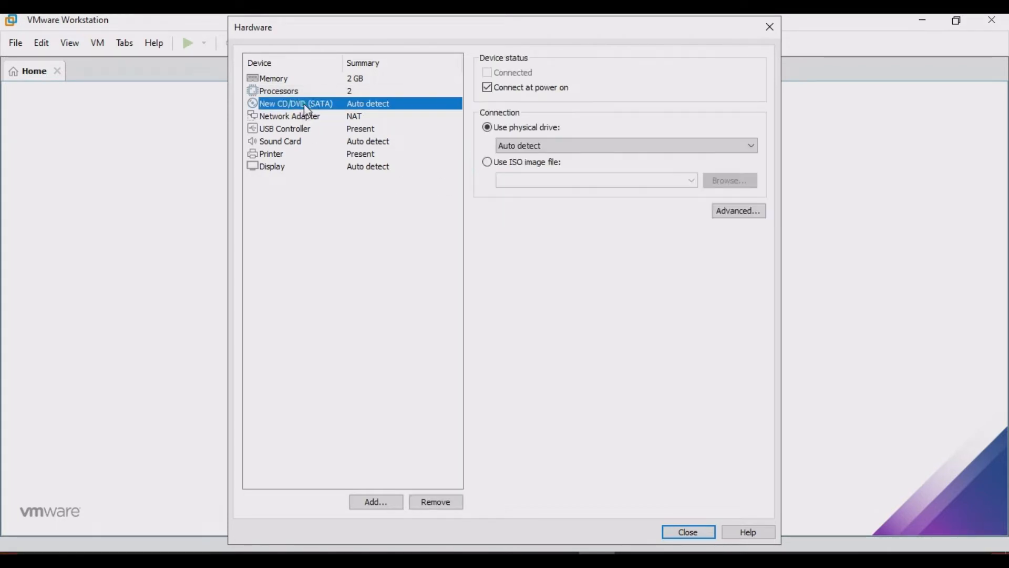
left_click(490, 163)
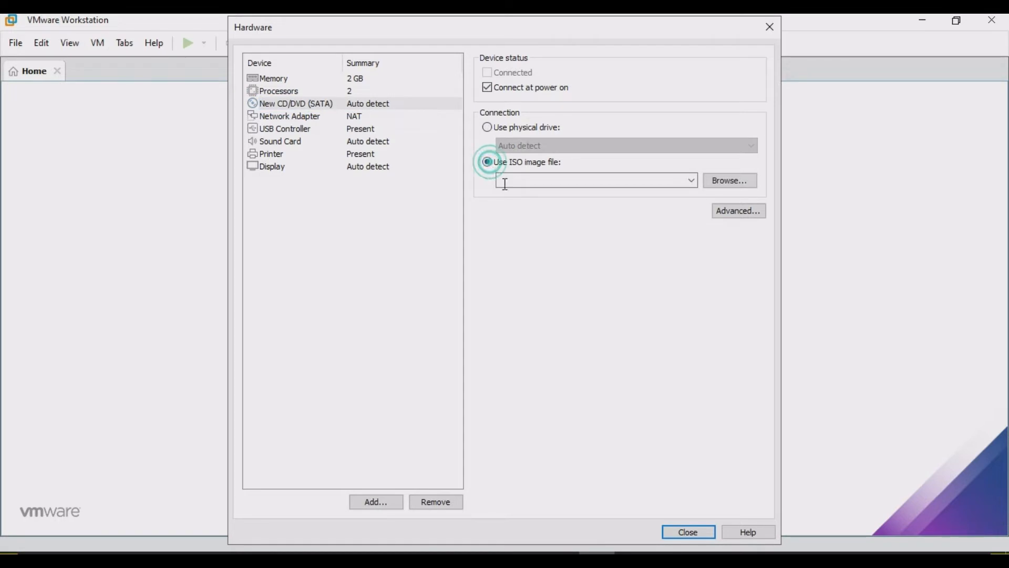
left_click(731, 184)
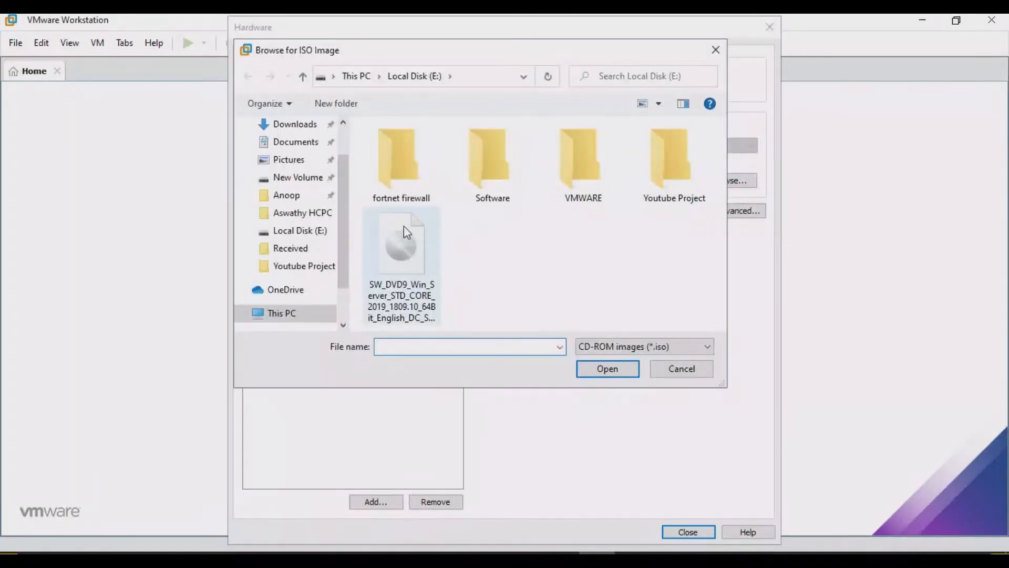
left_click(404, 234)
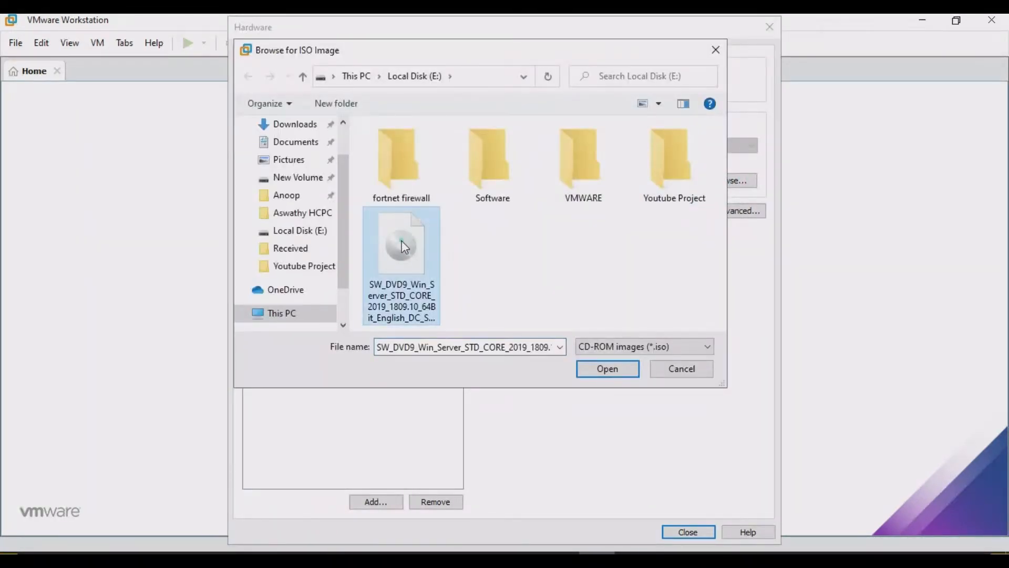
left_click(626, 371)
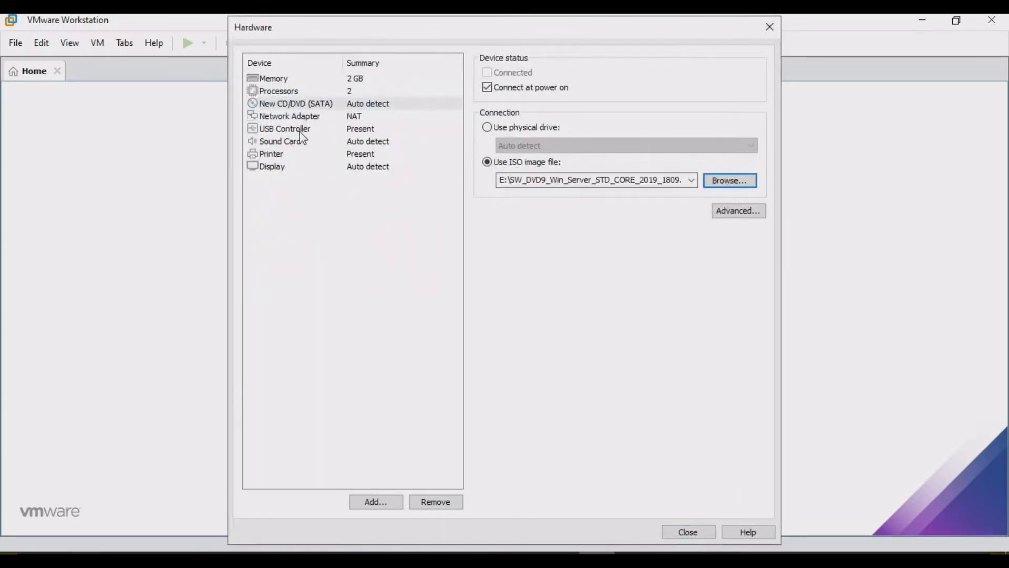
- Connect the network adapter to the custom virtual network Server (Host-only) and close the hardware settings
left_click(294, 116)
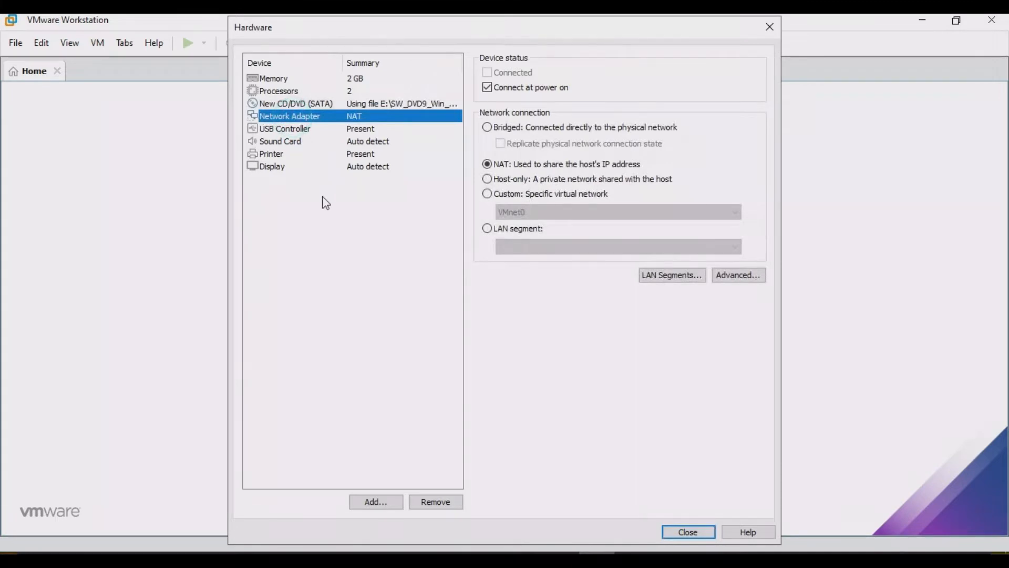
left_click(304, 104)
left_click(307, 117)
left_click(488, 194)
left_click(536, 213)
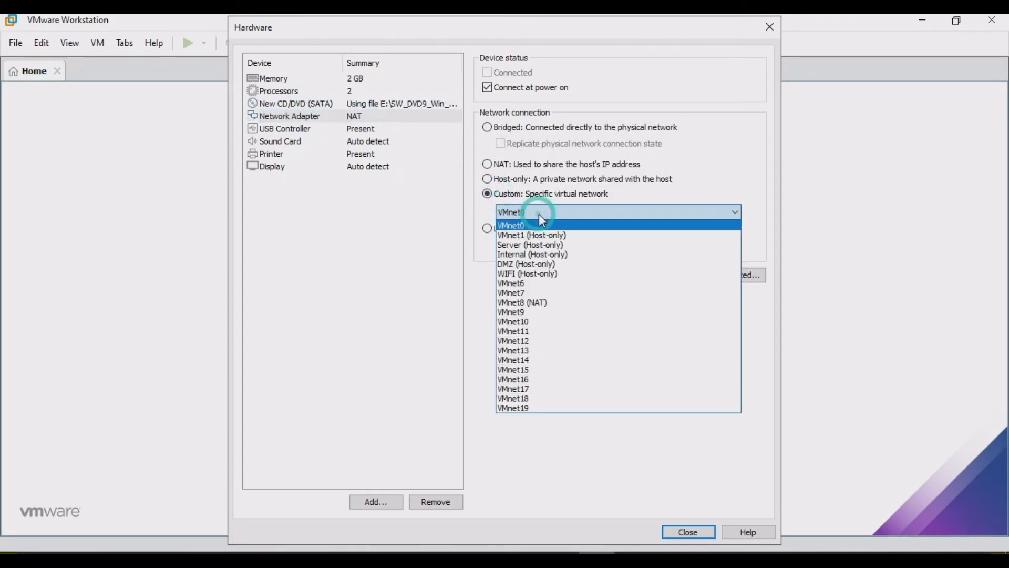
left_click(532, 245)
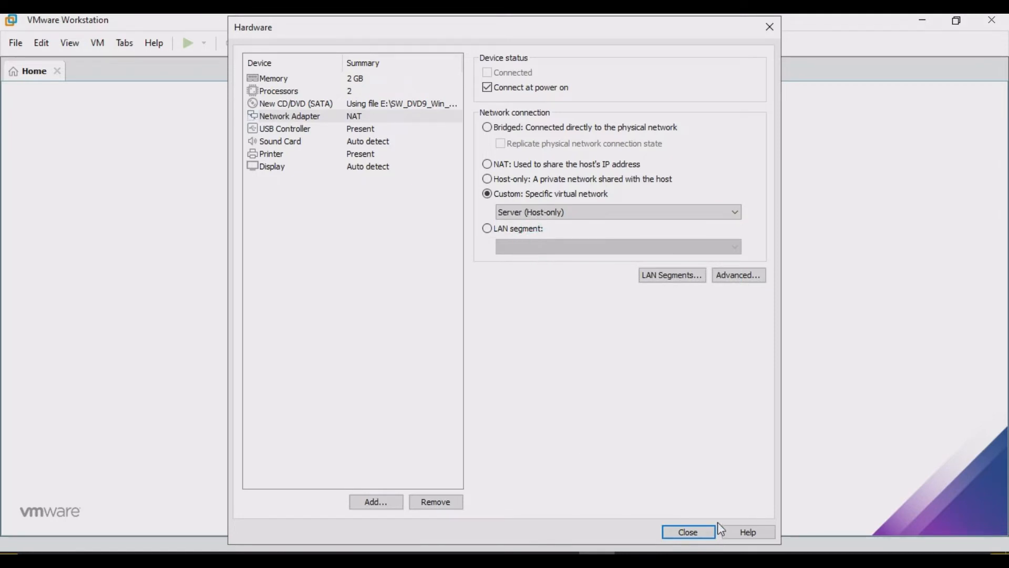
left_click(705, 536)
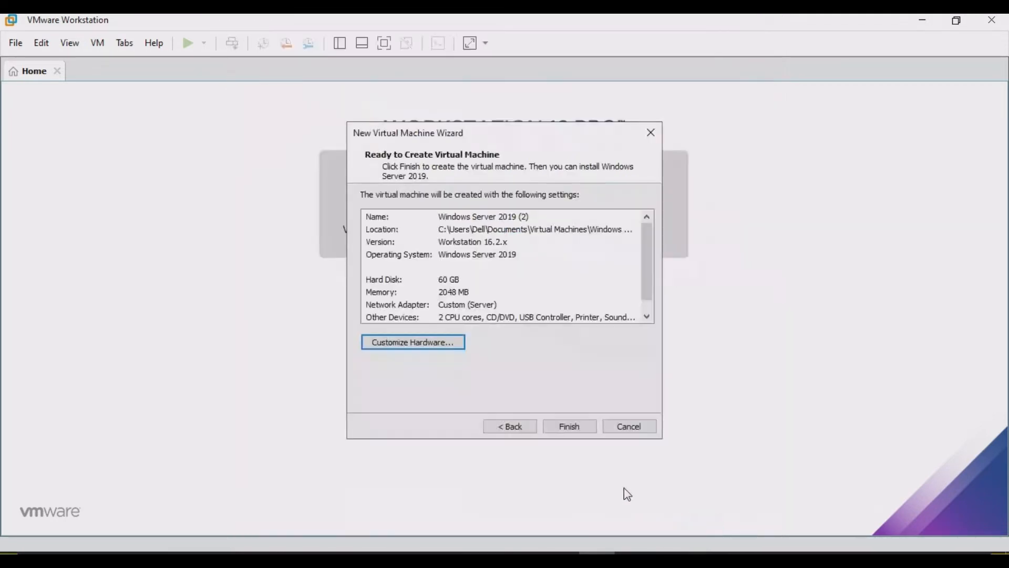
- Finish creating the virtual machine, switch to full screen and power it on
left_click(569, 427)
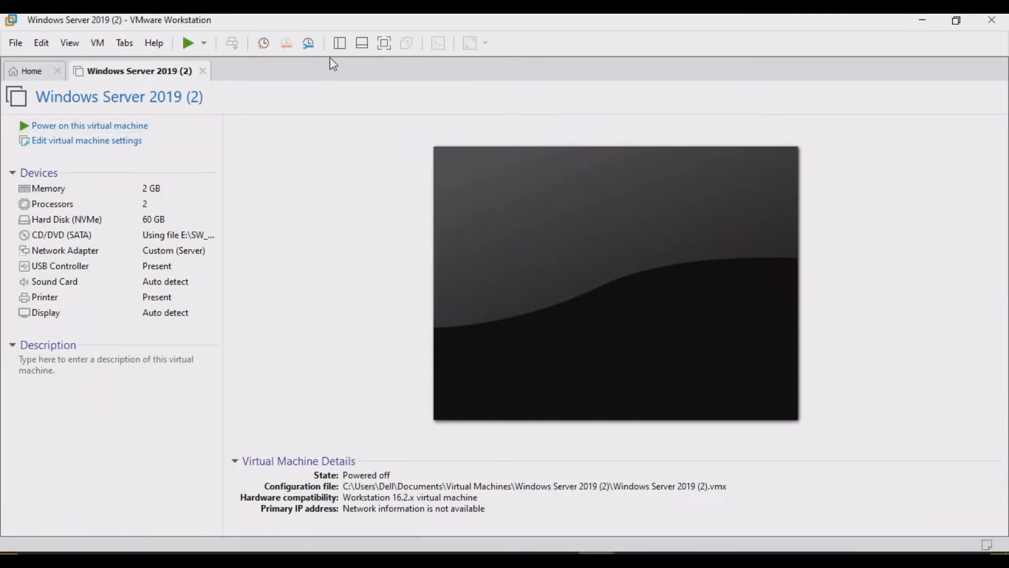
left_click(385, 43)
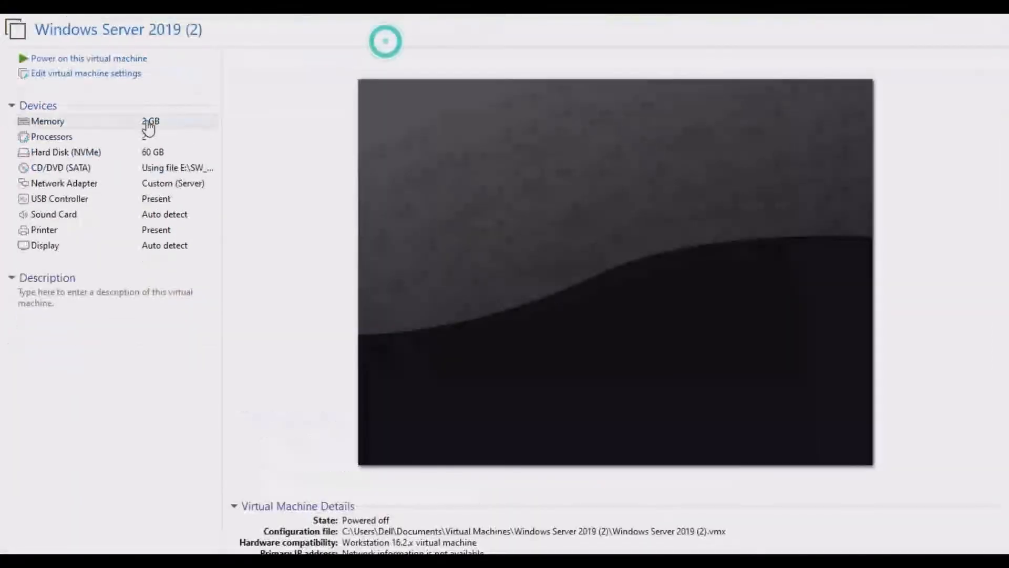
left_click(71, 59)
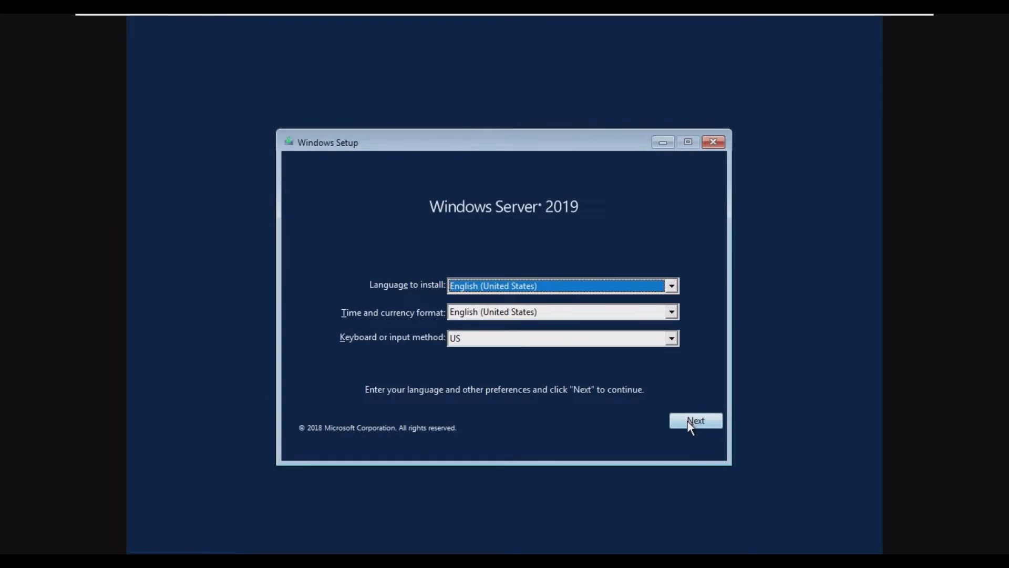
- Start the Windows installation with the default language settings and choose Windows Server 2019 Standard (Desktop Experience)
left_click(688, 420)
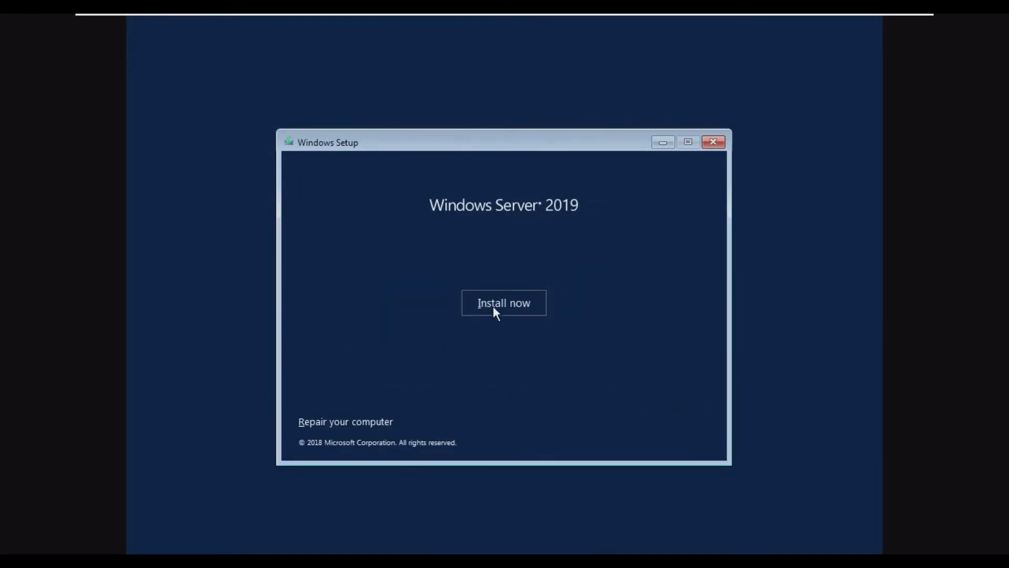
left_click(494, 309)
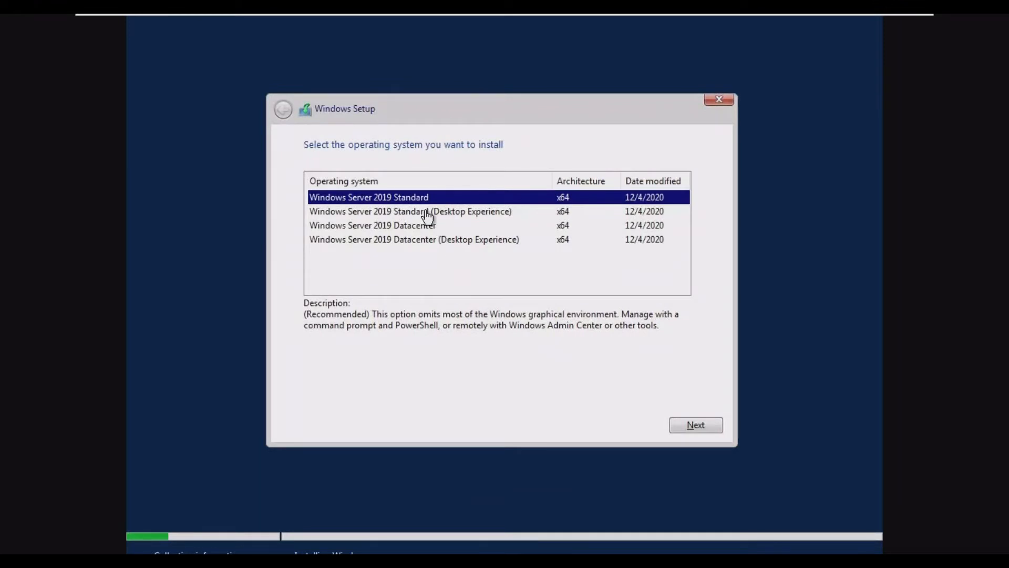
left_click(426, 211)
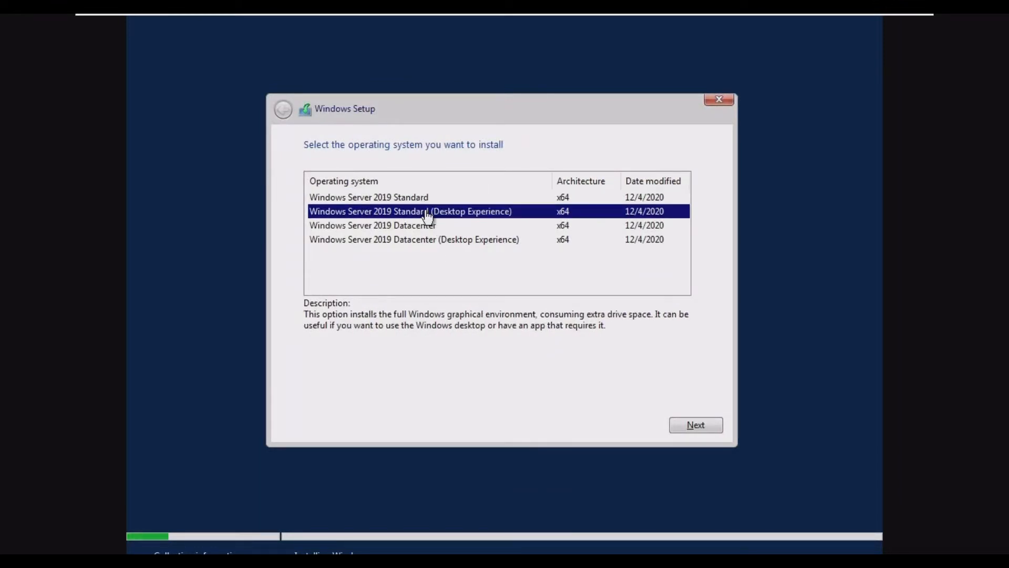
left_click(697, 424)
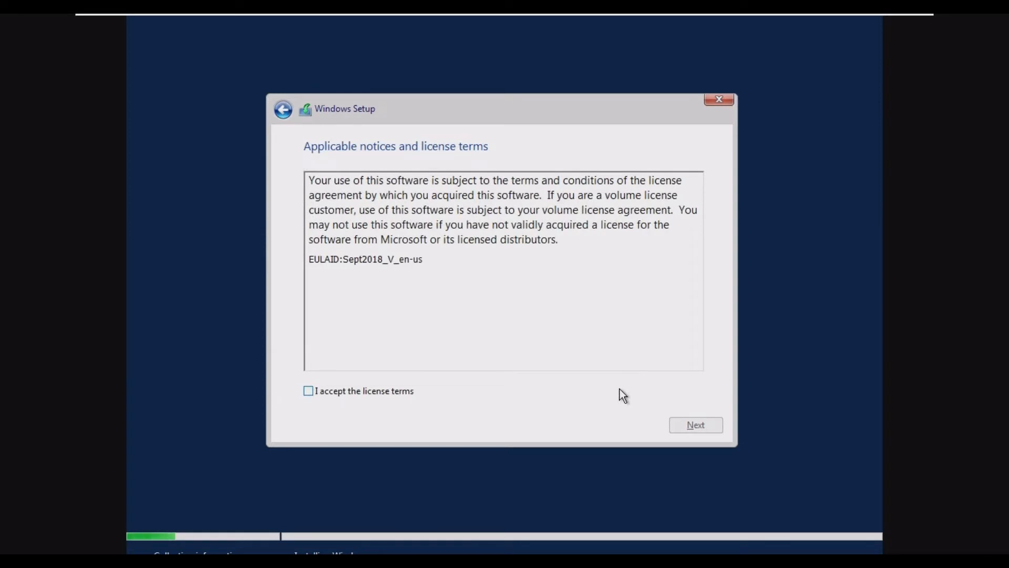
- Accept the license terms and install Windows on the Drive 0 unallocated space
left_click(365, 393)
left_click(685, 423)
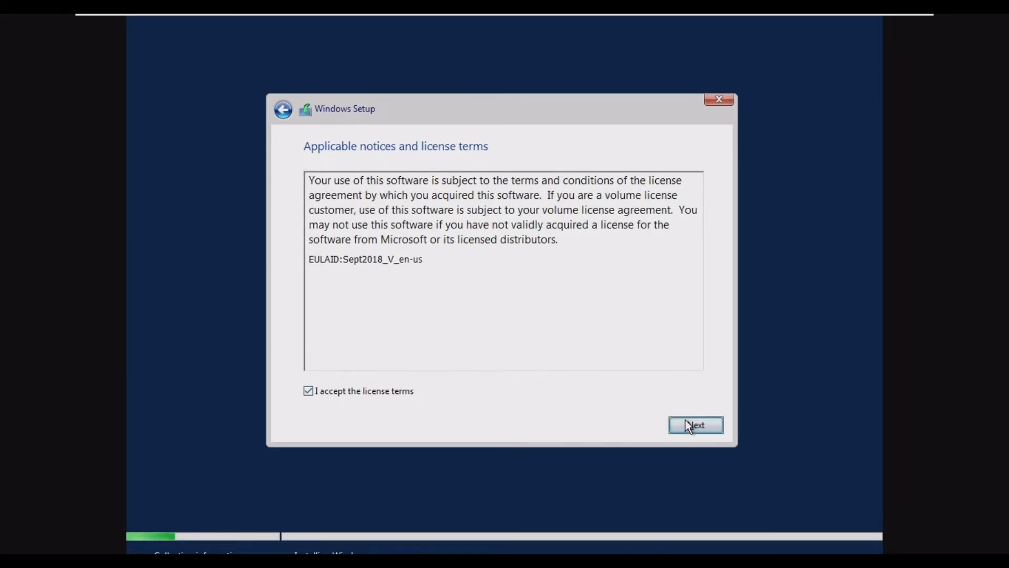
left_click(421, 272)
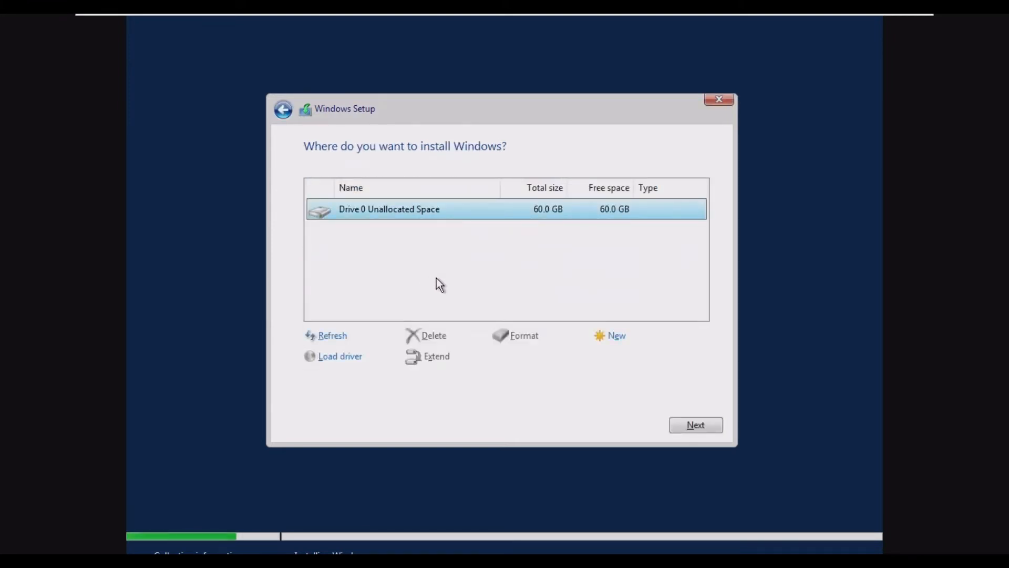
left_click(703, 429)
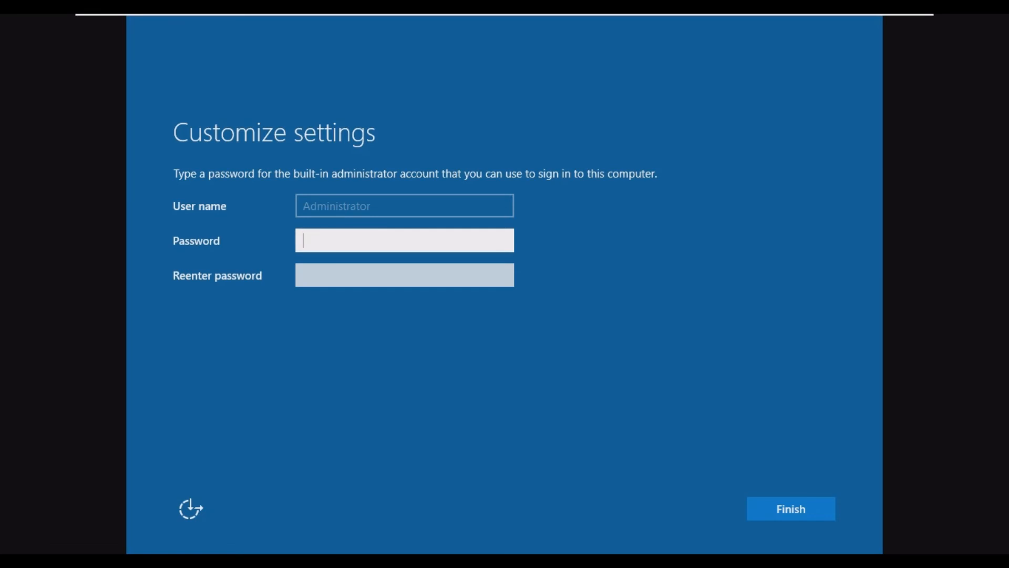
- Set and confirm the password for the built-in administrator account and finish the Windows setup
type("••••••••")
key("Tab")
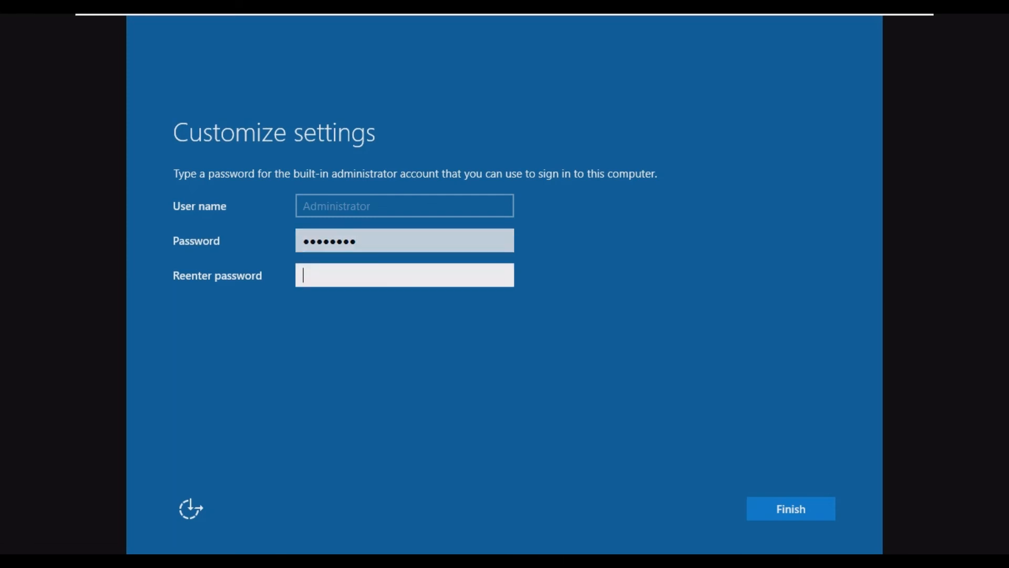
type("•••••")
key("BackSpace")
type("••••")
left_click(799, 509)
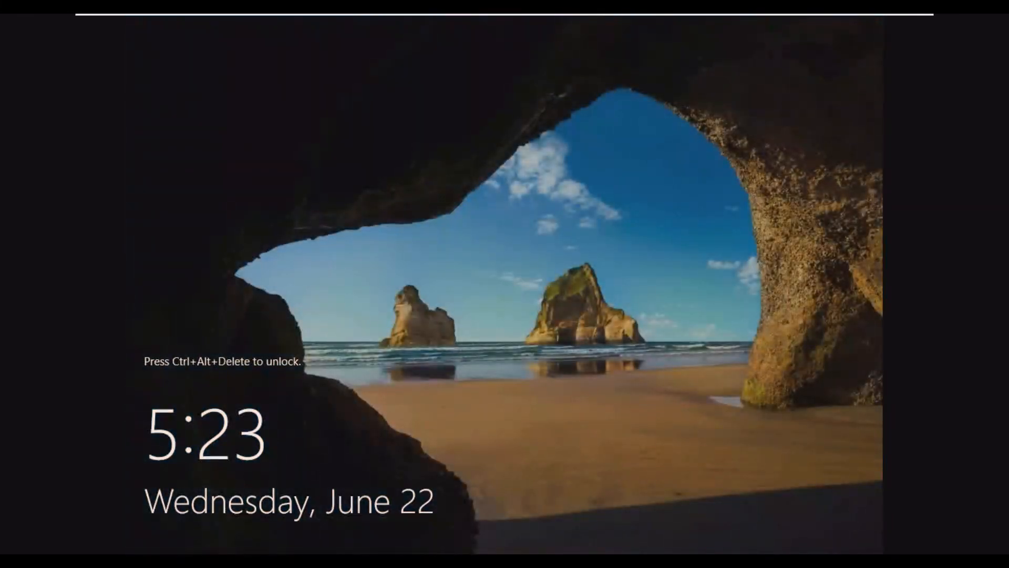
- Unlock the virtual machine's lock screen and sign in to the Administrator account with its password
mouse_move(213, 13)
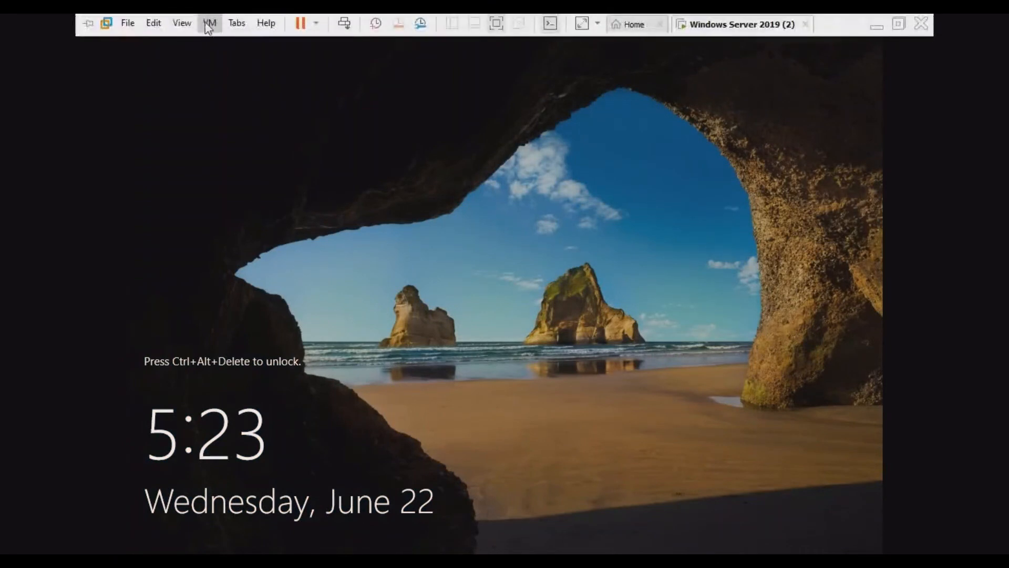
left_click(345, 24)
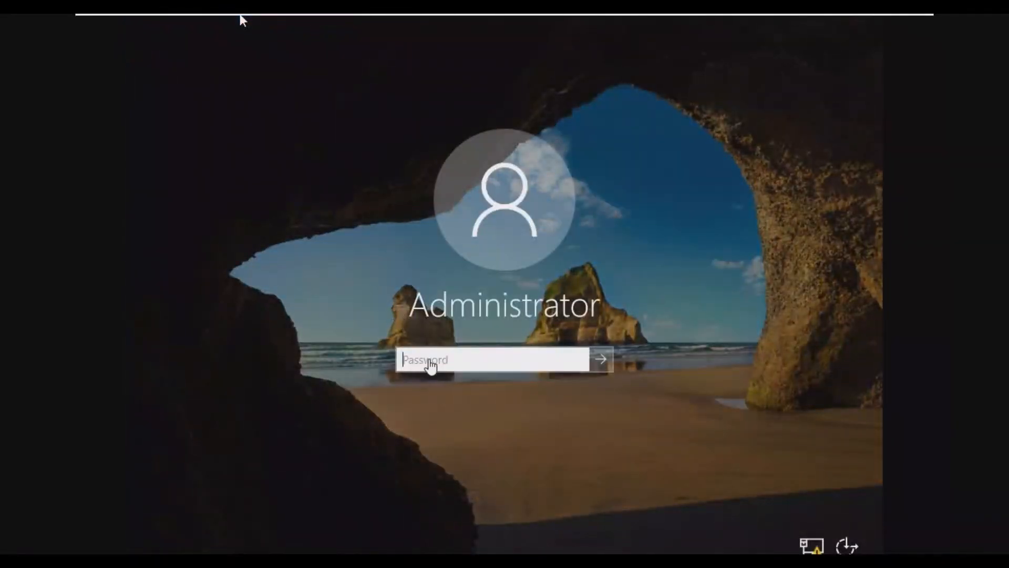
left_click(430, 360)
type("****")
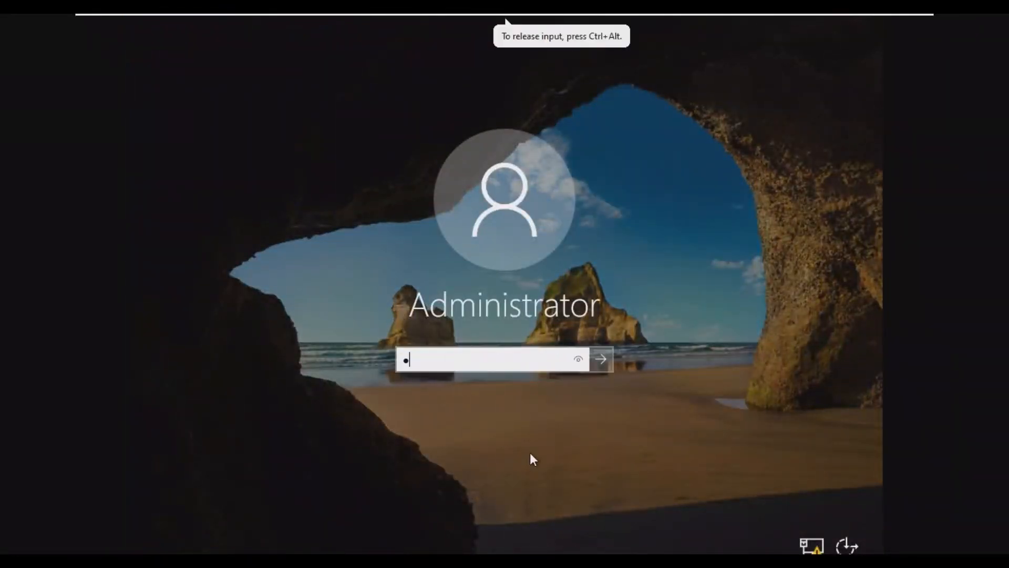
type("****")
key("Return")
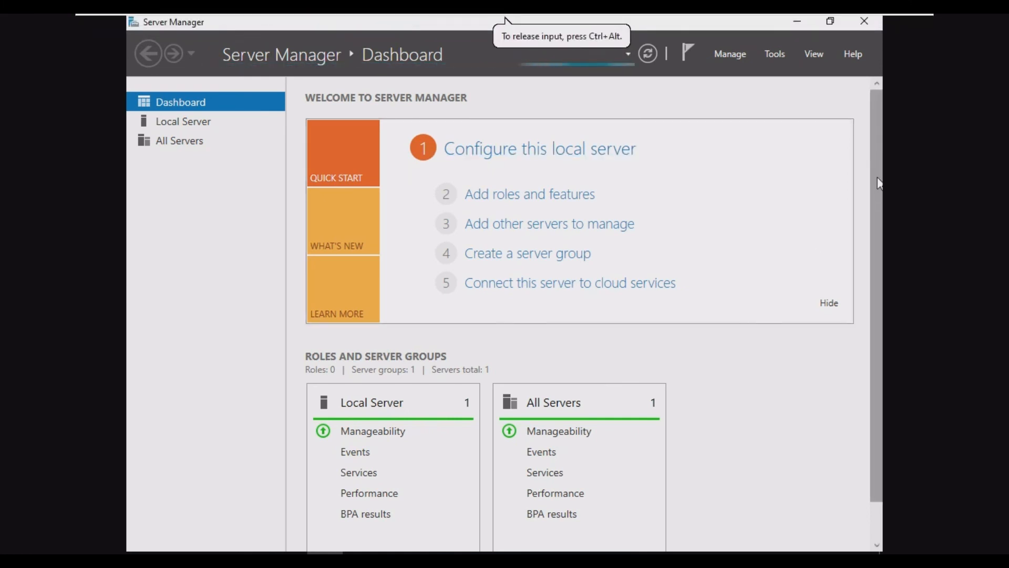
- Dismiss the Windows Admin Center message without opting out of it and close Server Manager
left_click(829, 22)
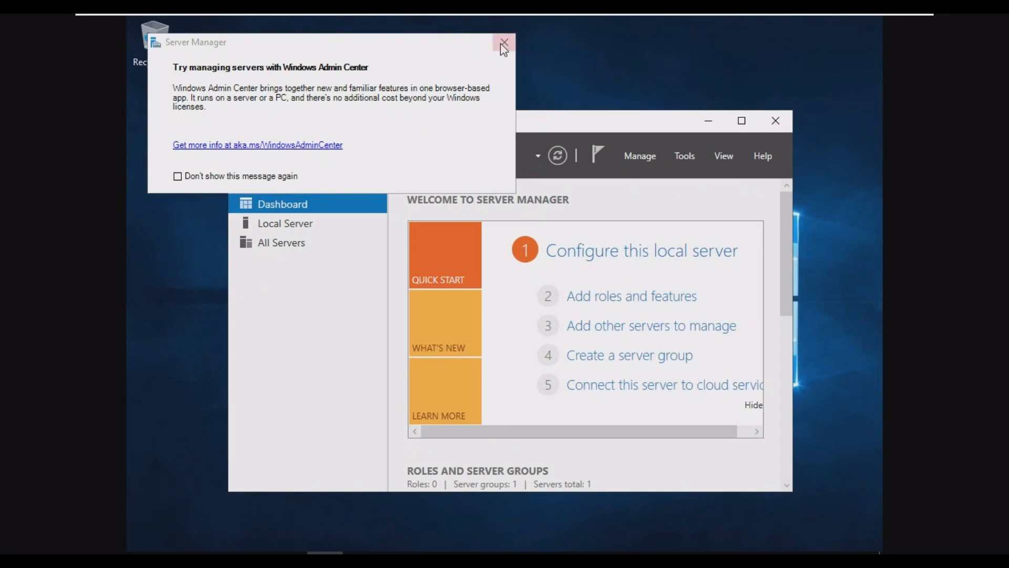
left_click(503, 43)
left_click(750, 122)
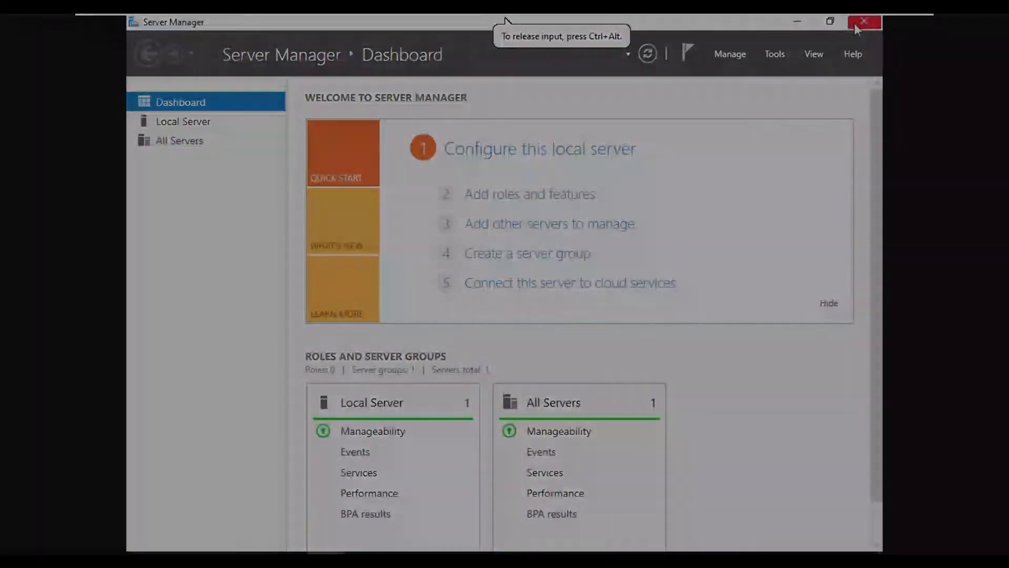
left_click(863, 22)
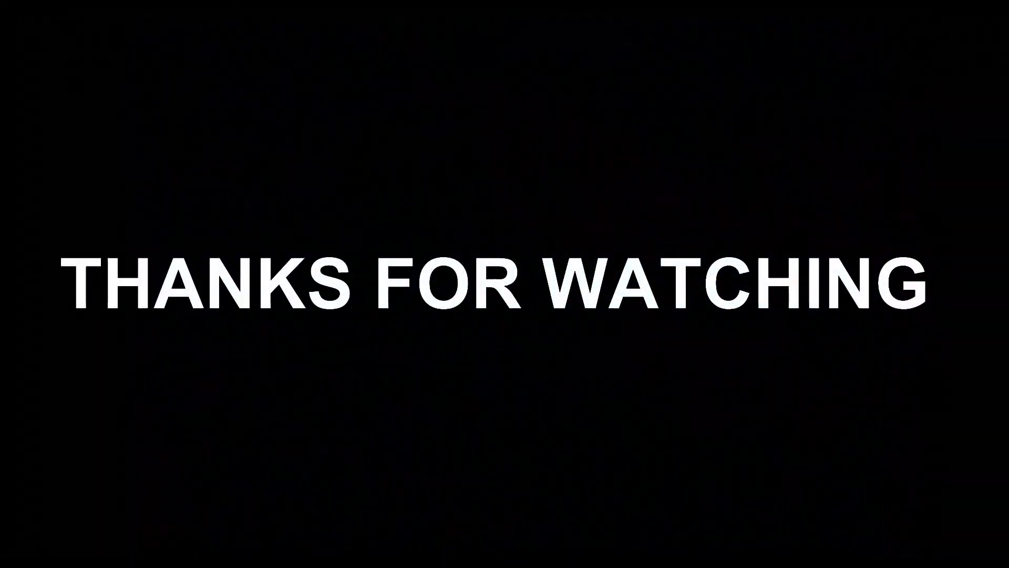